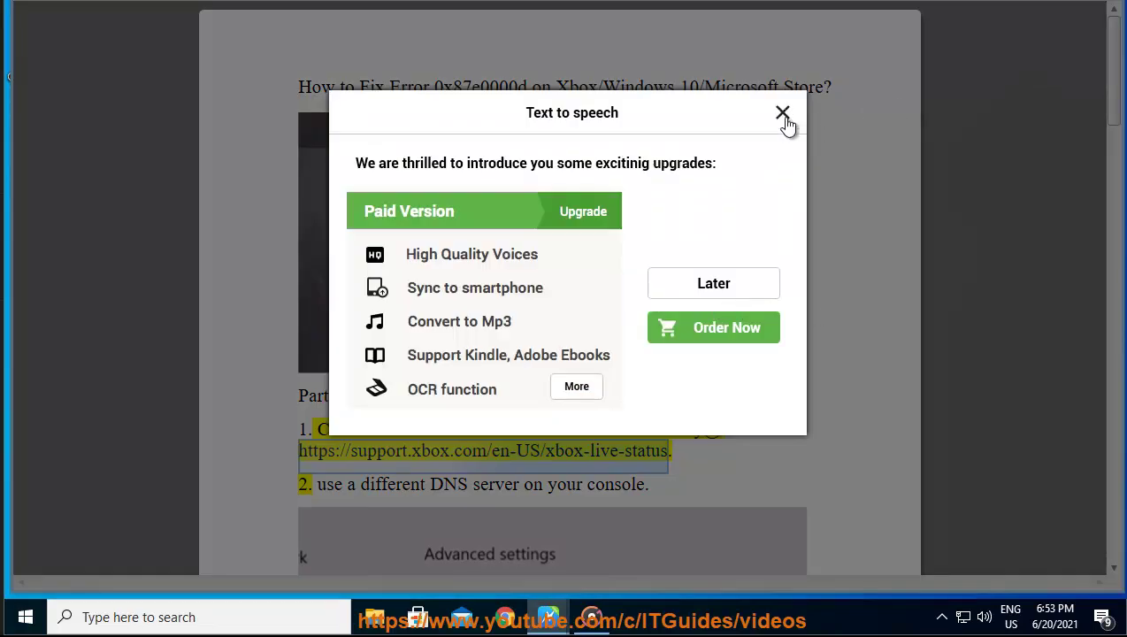
Dismiss the upgrade offer and select the support.xbox.com Xbox Live status URL.
click(782, 112)
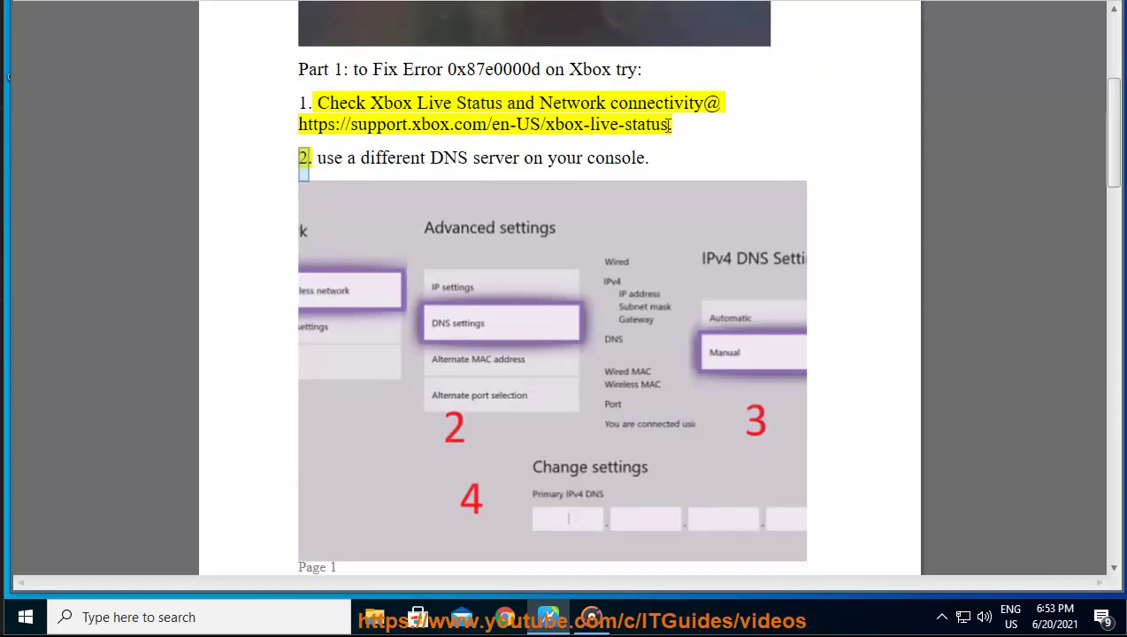
drag(670, 125, 271, 118)
Copy the Xbox Live status link and load it in Chrome.
right_click(337, 130)
click(372, 188)
click(505, 617)
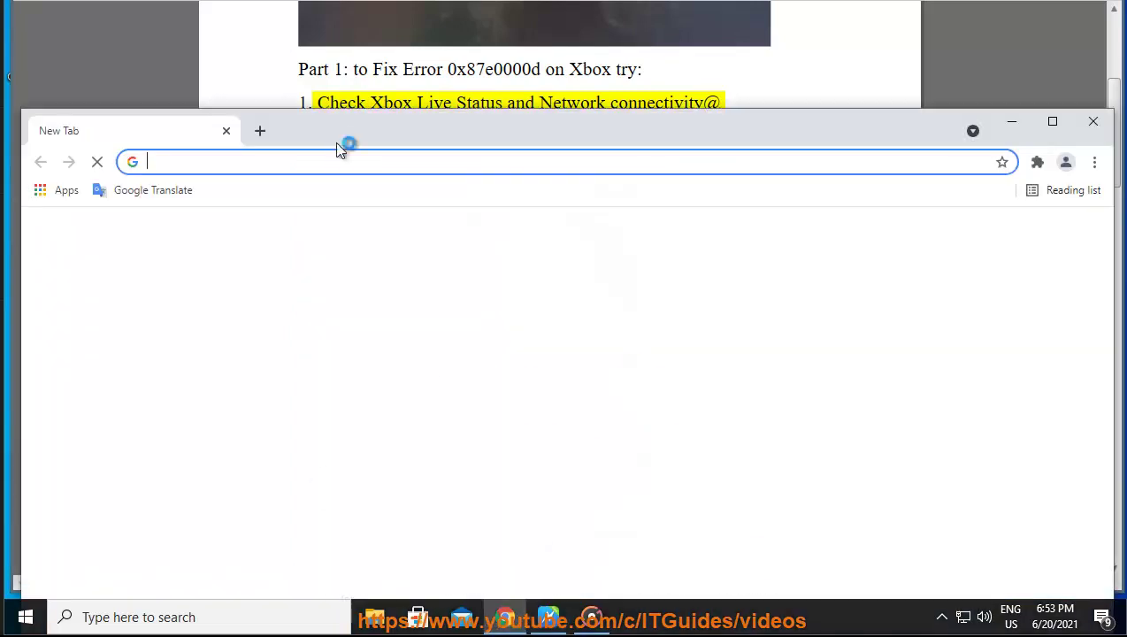
right_click(337, 160)
click(396, 300)
Confirm every service on the Xbox Status page is up and running.
drag(359, 133, 357, 45)
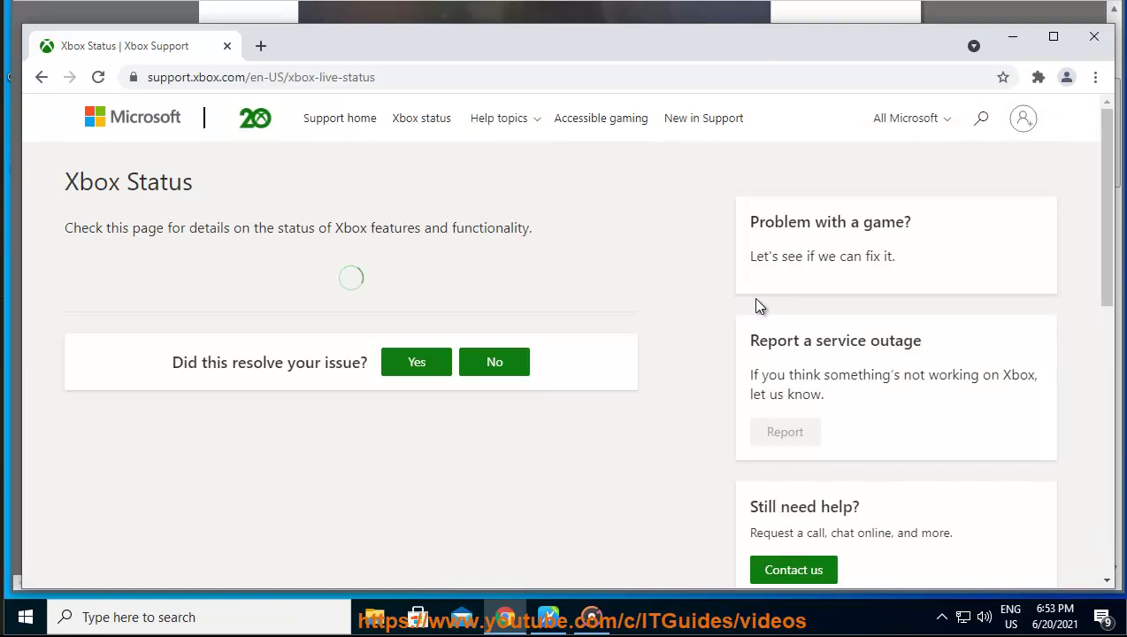
drag(196, 184, 39, 185)
scroll(422, 417, down, 2)
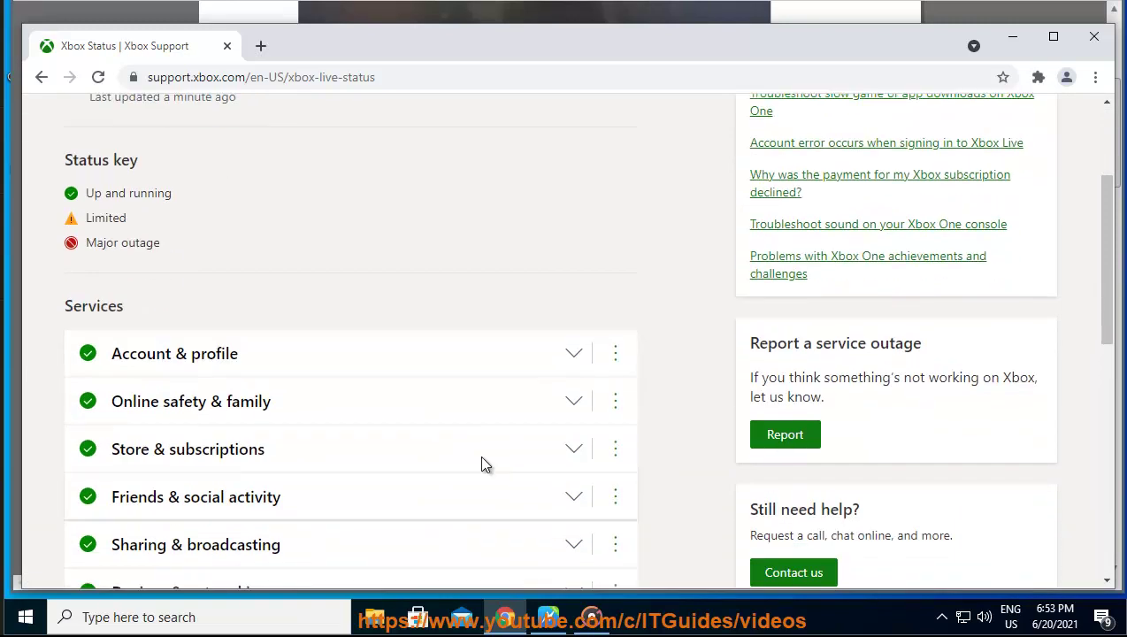
scroll(485, 463, down, 2)
scroll(144, 337, down, 1)
scroll(143, 378, down, 3)
scroll(146, 391, down, 2)
scroll(771, 353, up, 5)
click(1014, 37)
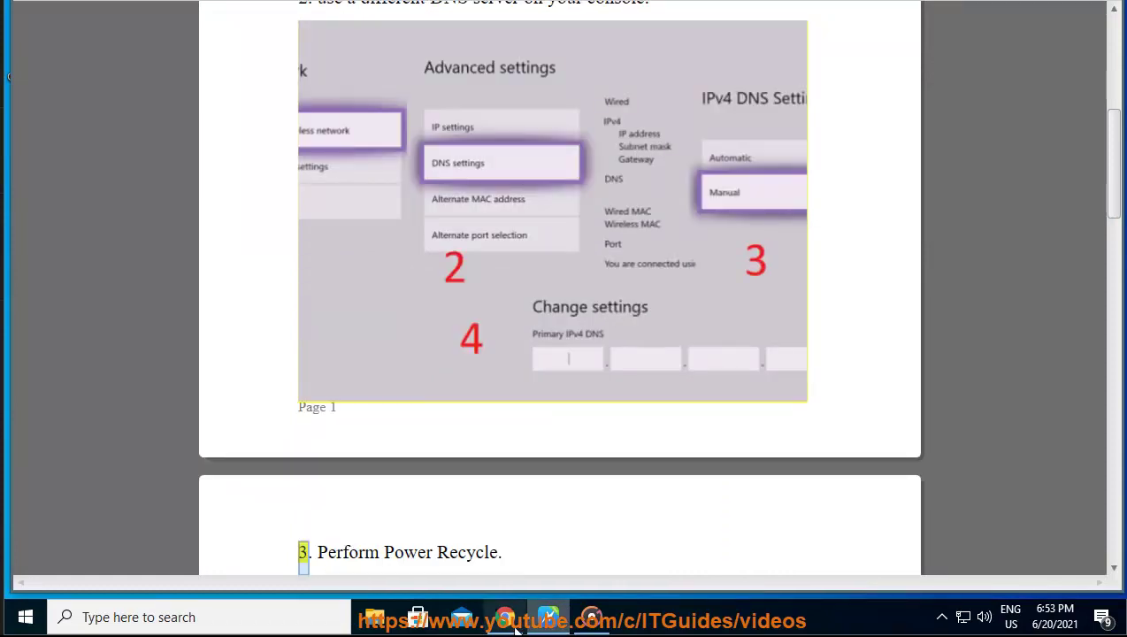
Search Chrome for the best DNS for Xbox One and review the recommended servers table.
click(505, 617)
click(296, 78)
text(BEST DNS)
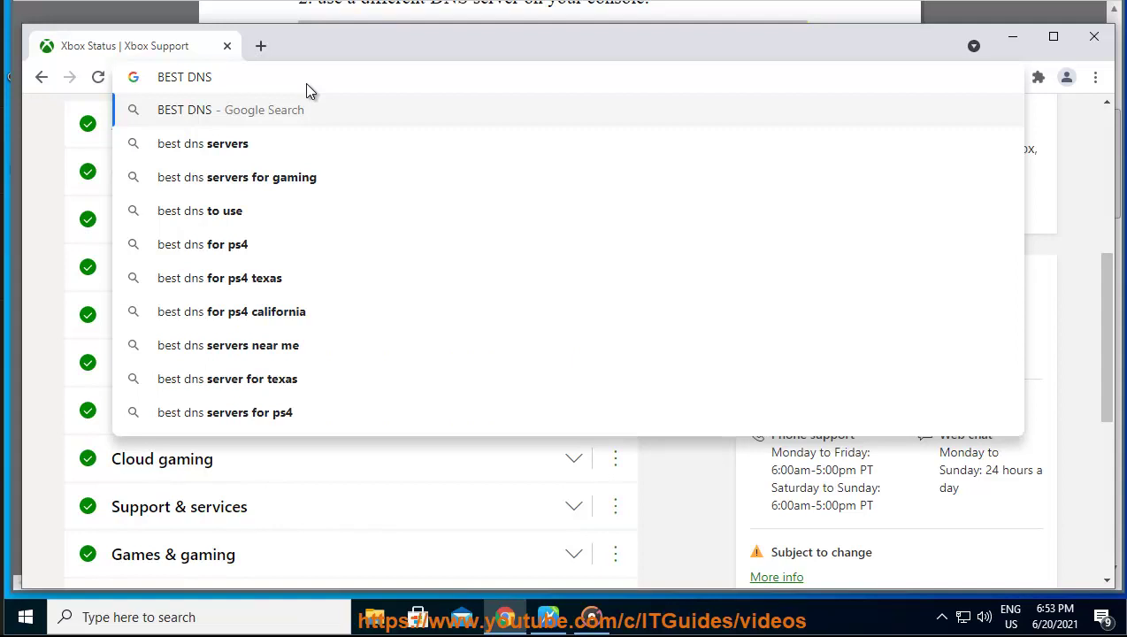
text( FOR)
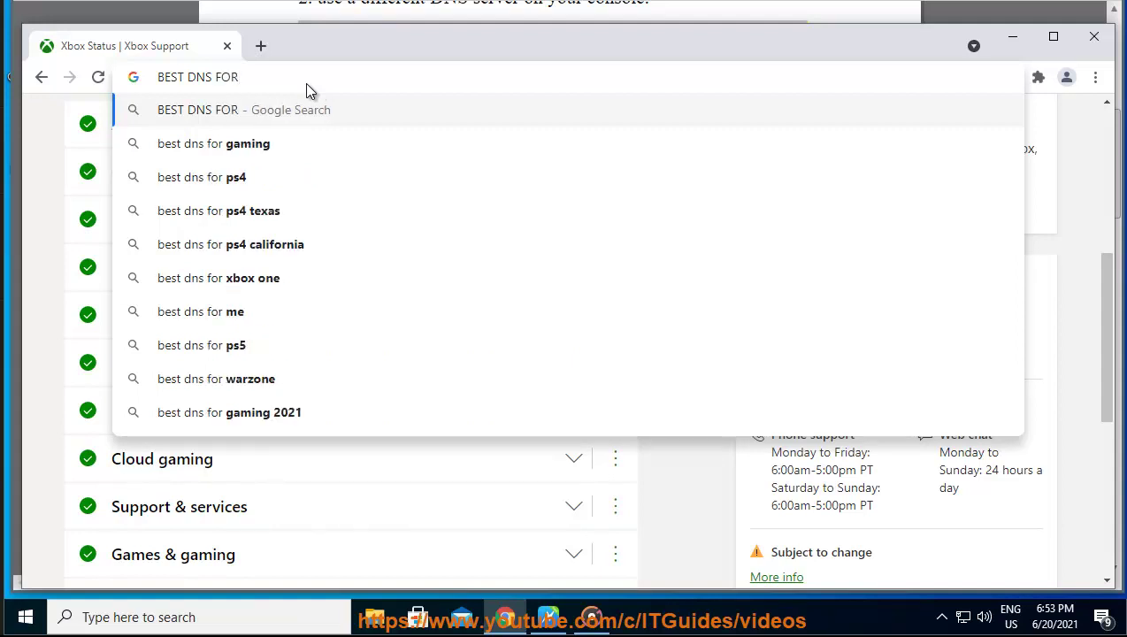
text( XBOX one)
key(Return)
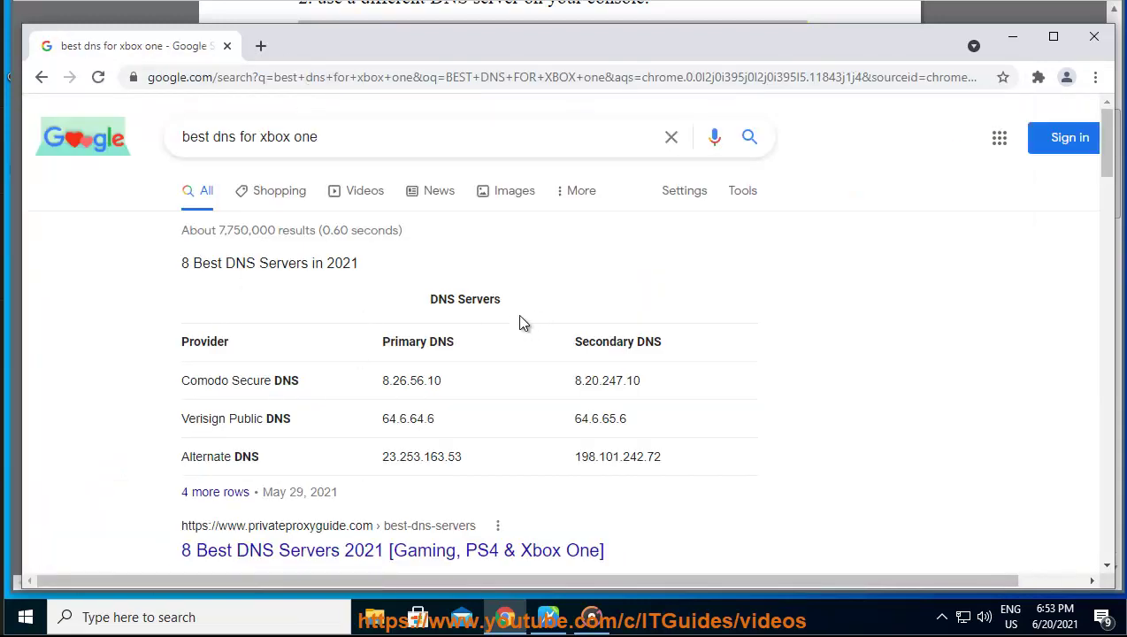
drag(502, 301, 430, 302)
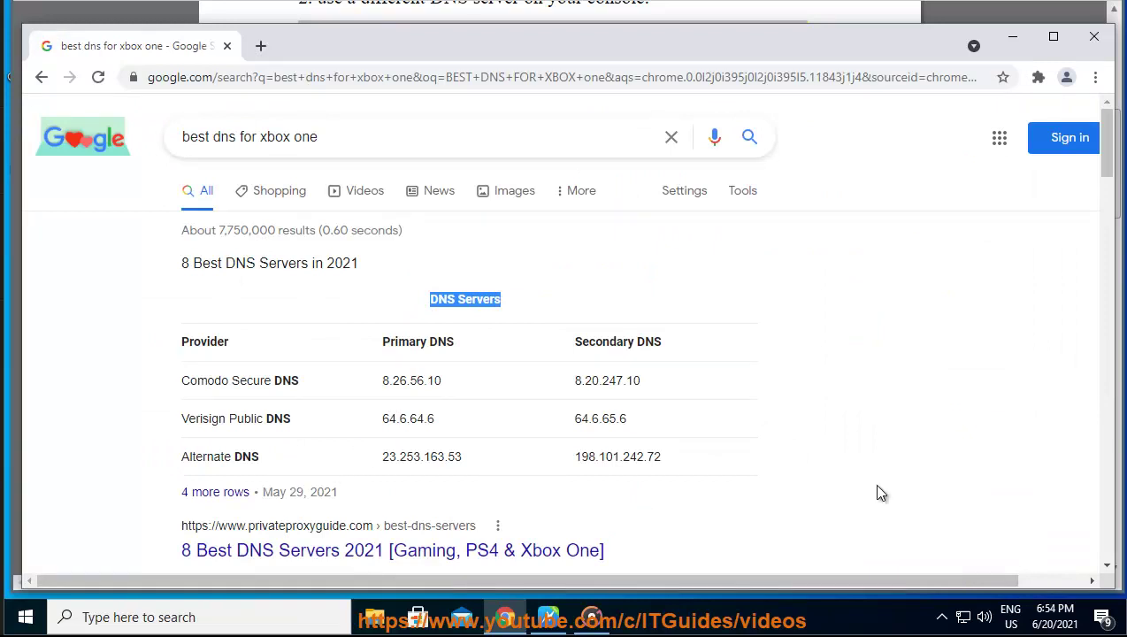
click(1013, 37)
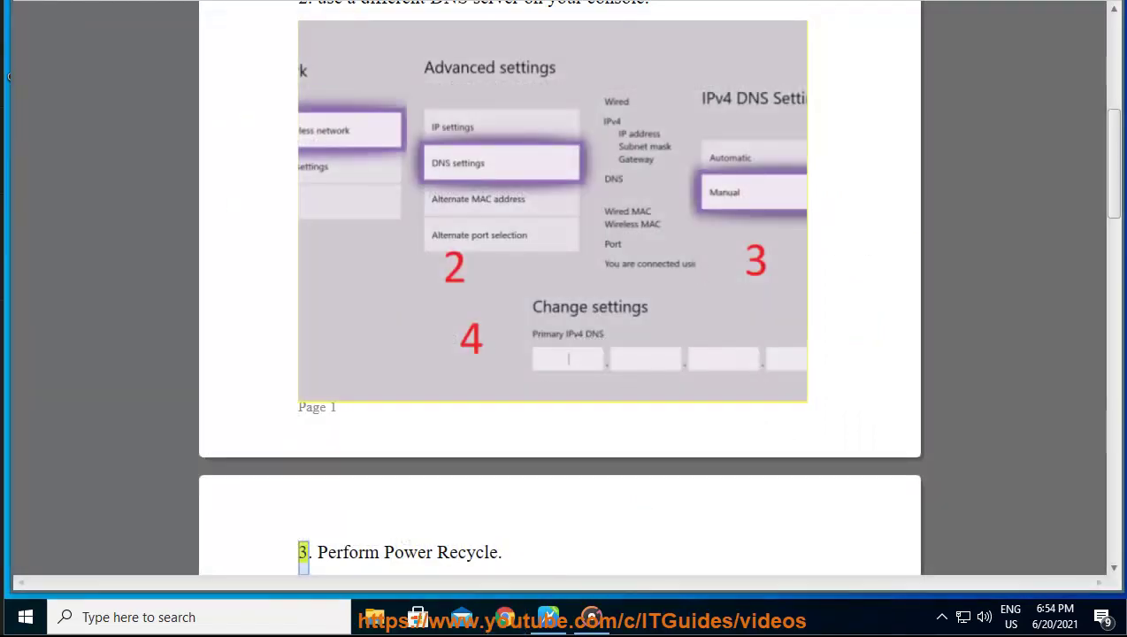
Scroll the document as read-aloud reaches Part 2's connectivity check.
scroll(869, 311, down, 2)
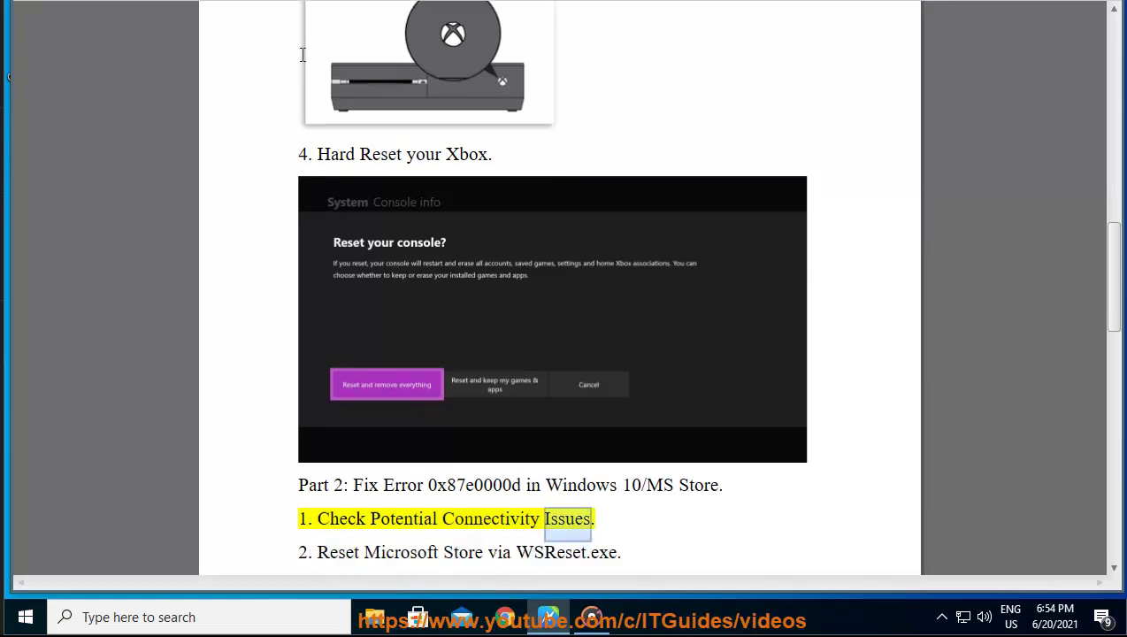
click(209, 619)
text(C)
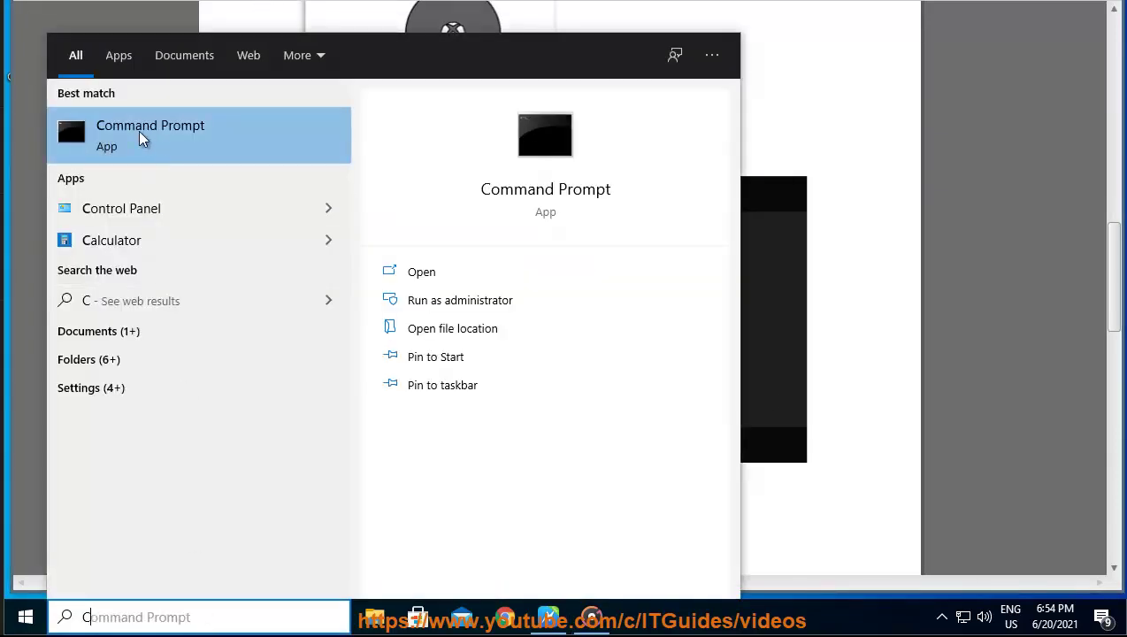
click(140, 138)
drag(509, 26, 653, 167)
text(PING WWW)
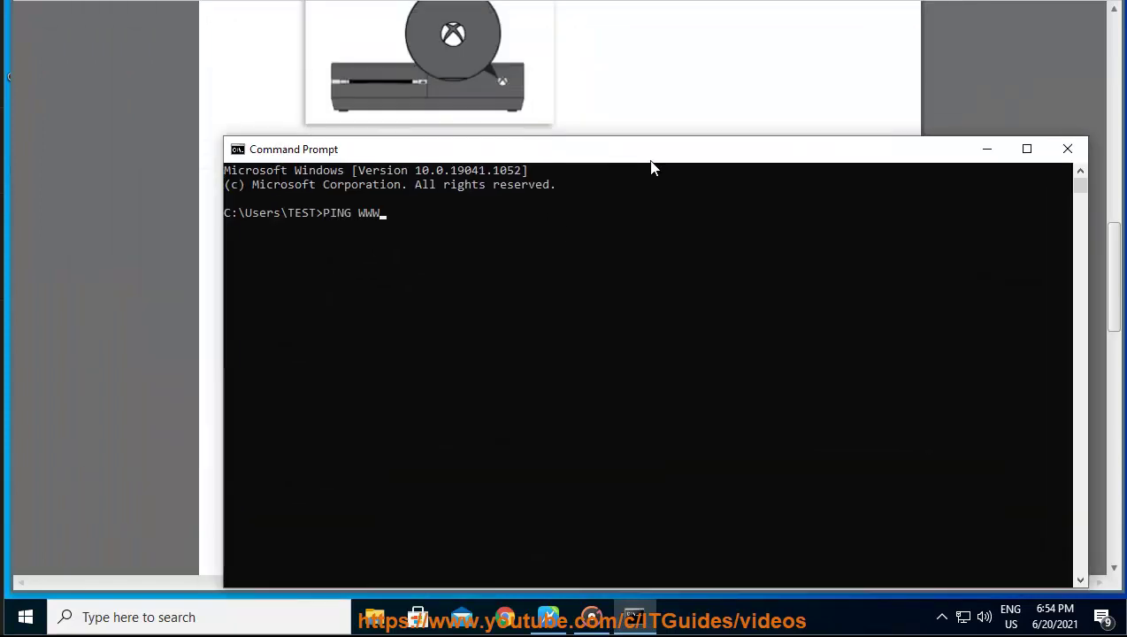
text(.GOOGLE.C)
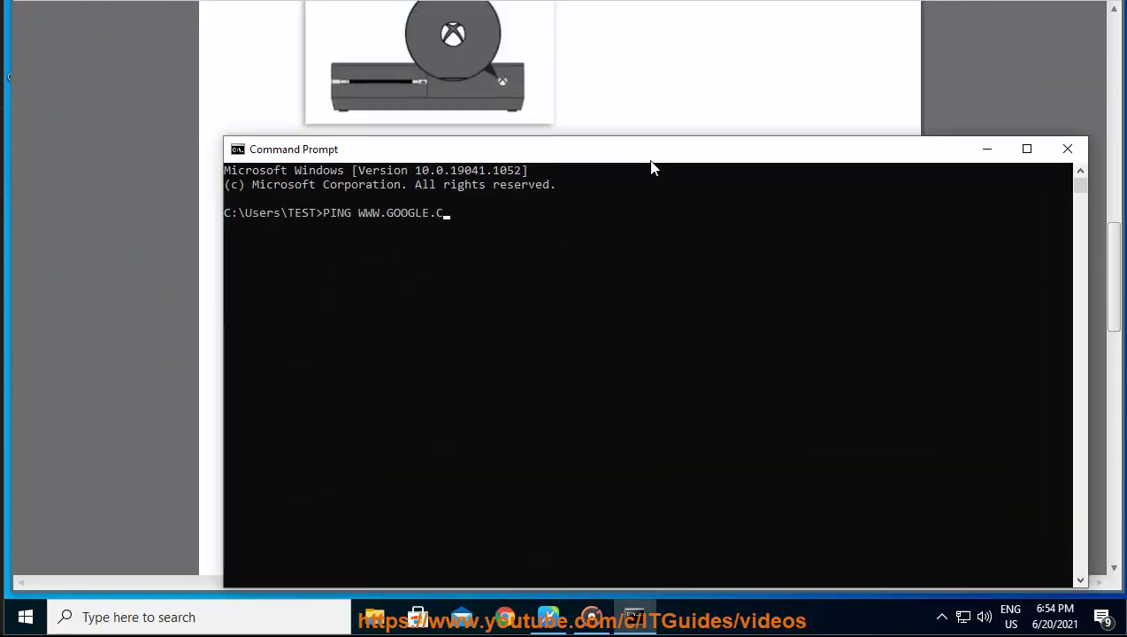
text(OM)
key(Return)
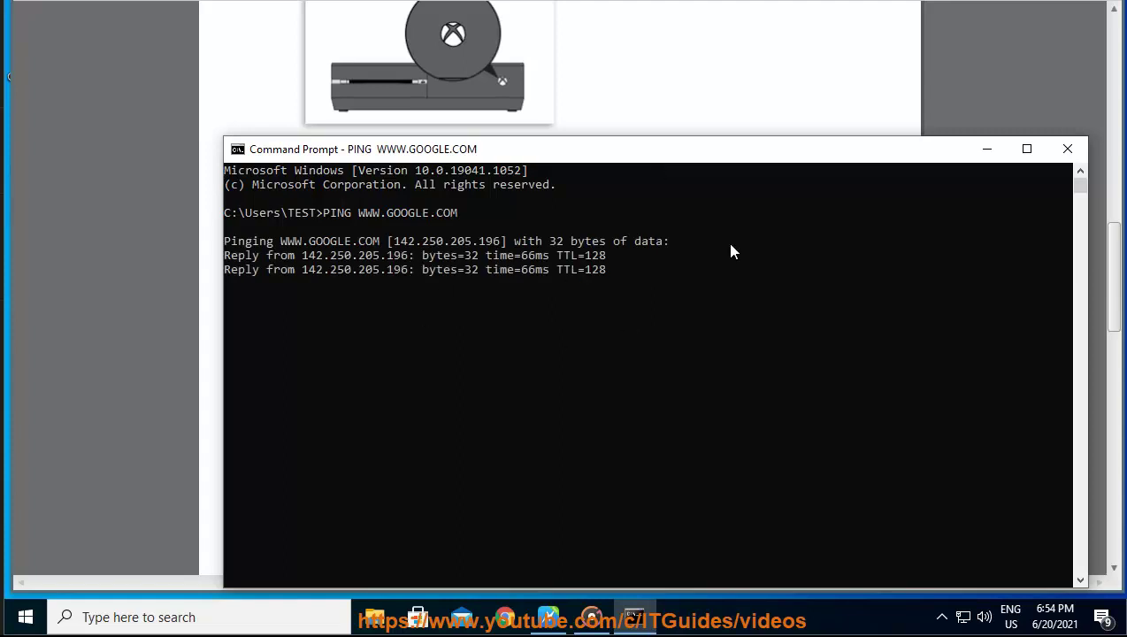
click(1070, 160)
Search Chrome for 'speed up internet windows 10'.
click(505, 616)
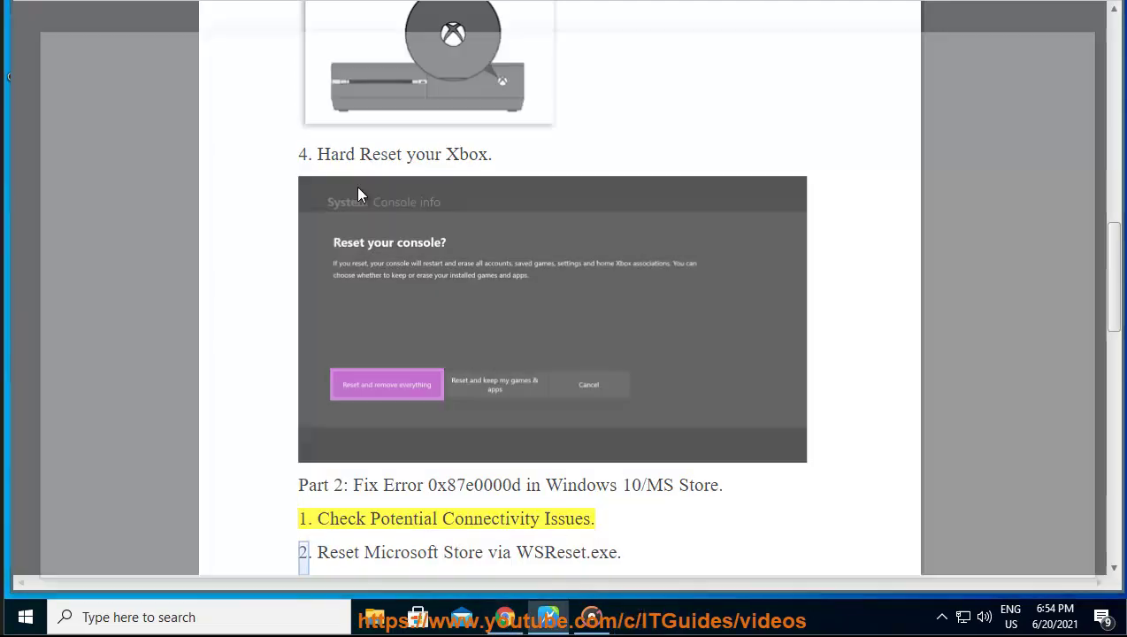
text(SPEED UP WIND)
key(BackSpace)
key(BackSpace)
key(BackSpace)
key(BackSpace)
text(IN)
key(Down)
key(Down)
key(Down)
key(Up)
key(Return)
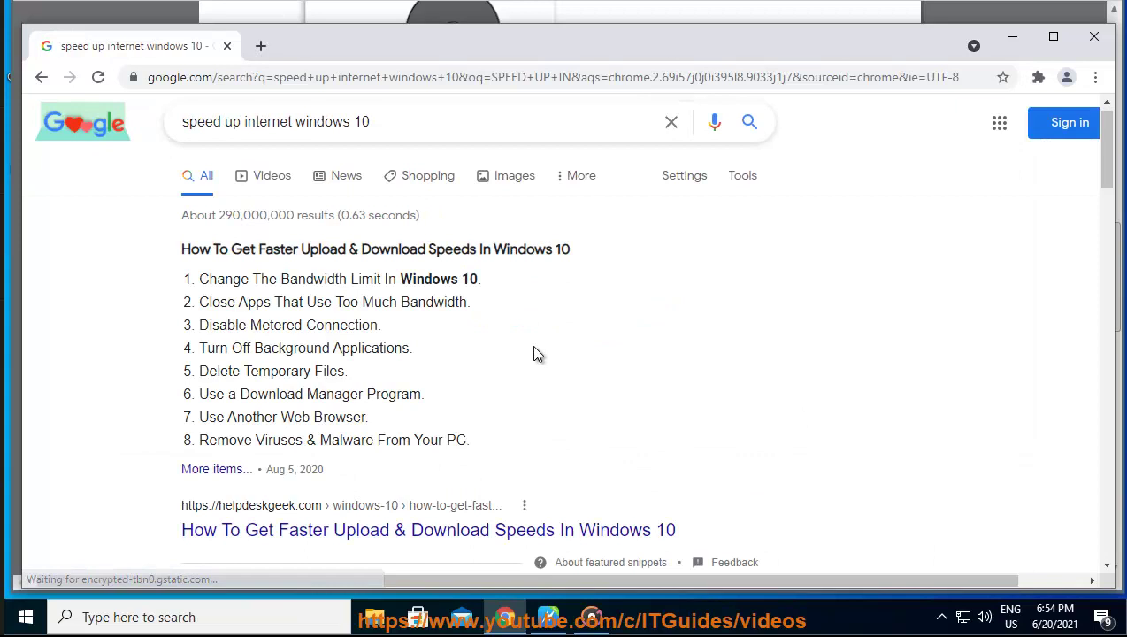
Scroll through the speed-up tips and highlight the Microsoft Community result.
drag(203, 250, 554, 250)
click(540, 394)
scroll(327, 394, down, 5)
scroll(528, 416, down, 2)
scroll(526, 421, down, 2)
scroll(521, 428, down, 2)
scroll(521, 428, down, 1)
scroll(566, 416, down, 2)
scroll(655, 447, down, 2)
scroll(549, 433, down, 3)
scroll(488, 430, down, 2)
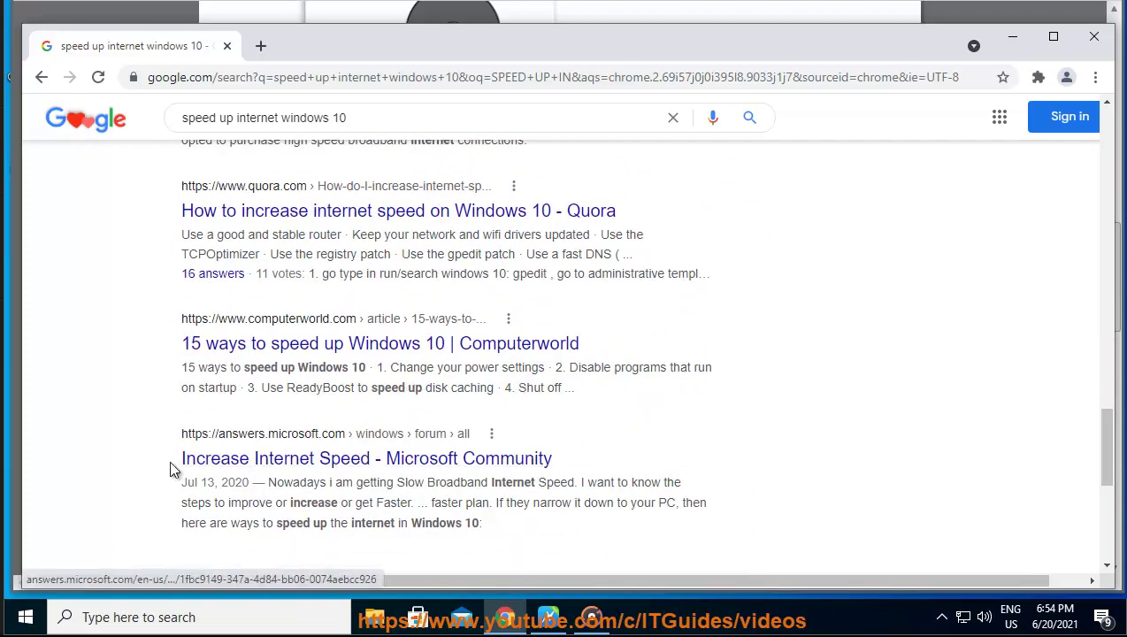
drag(172, 461, 666, 453)
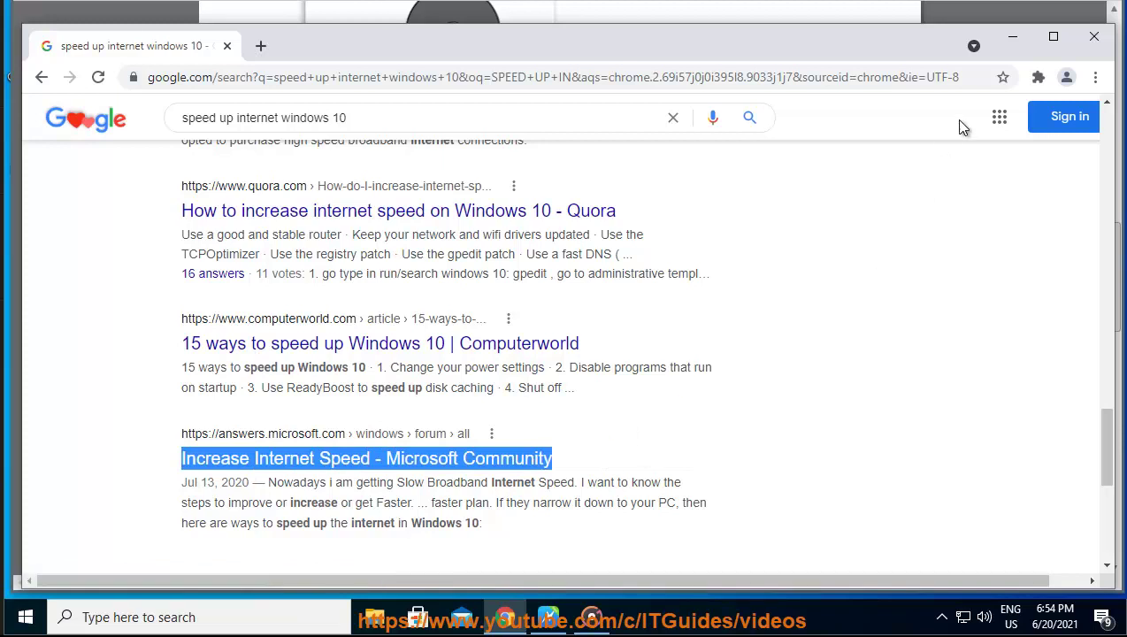
click(1013, 36)
Reset the Microsoft Store by running wsreset.exe from the Run dialog.
scroll(743, 314, down, 1)
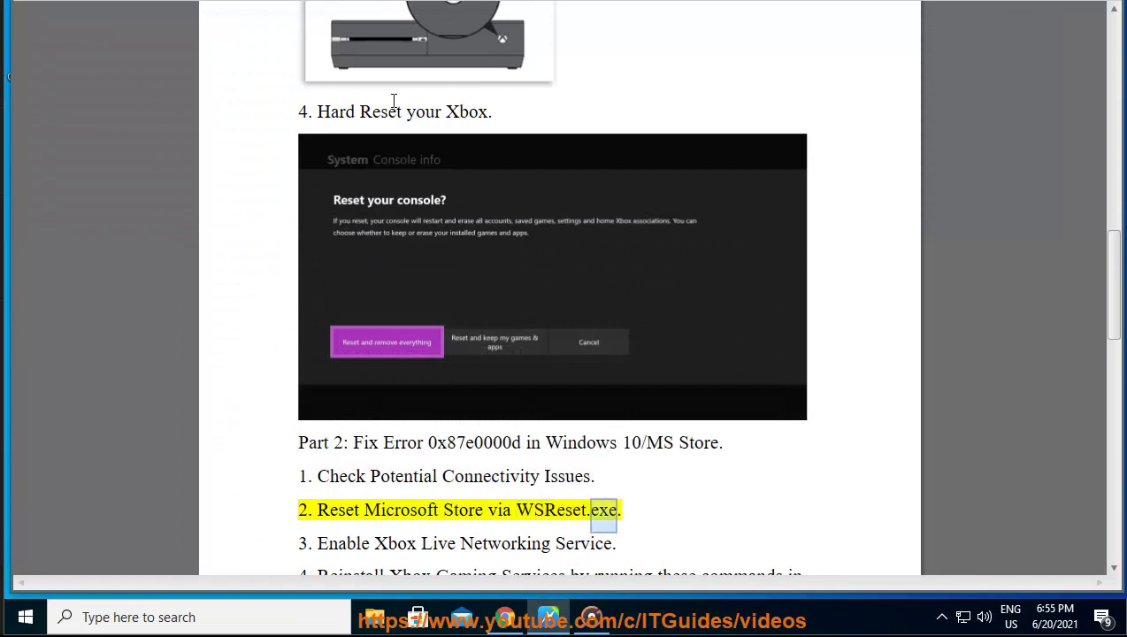
key(super+r)
text(W)
click(126, 555)
click(181, 564)
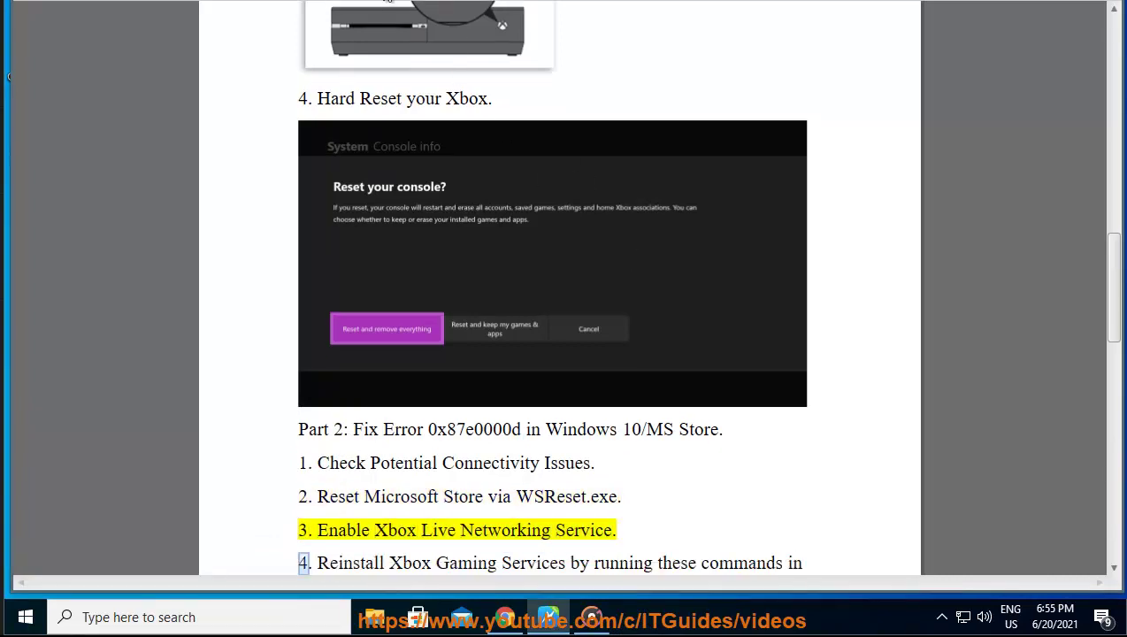
Open the Services app from a 'SER' Windows search.
click(262, 598)
text(SER)
click(160, 135)
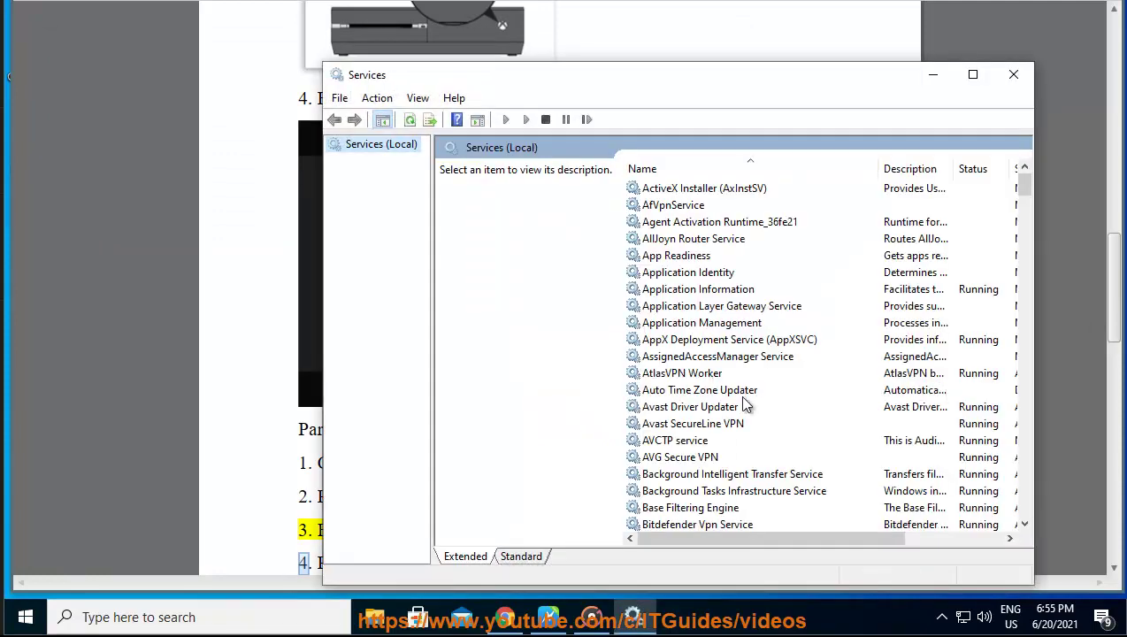
Start the Xbox Live Networking Service from the Services list.
click(733, 456)
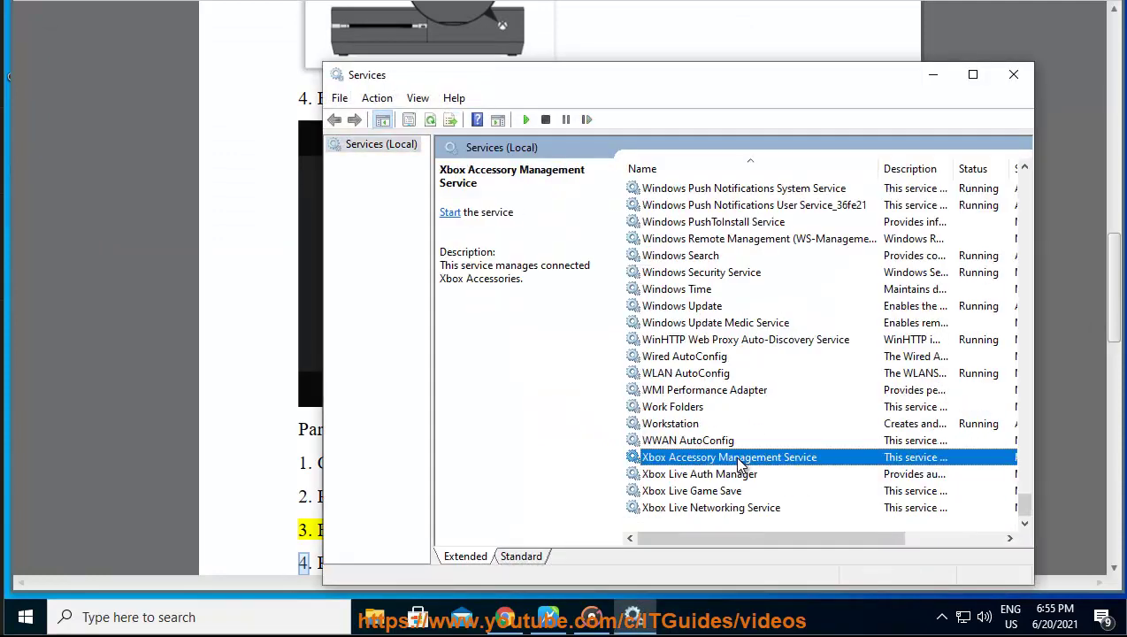
key(x)
drag(627, 81, 774, 7)
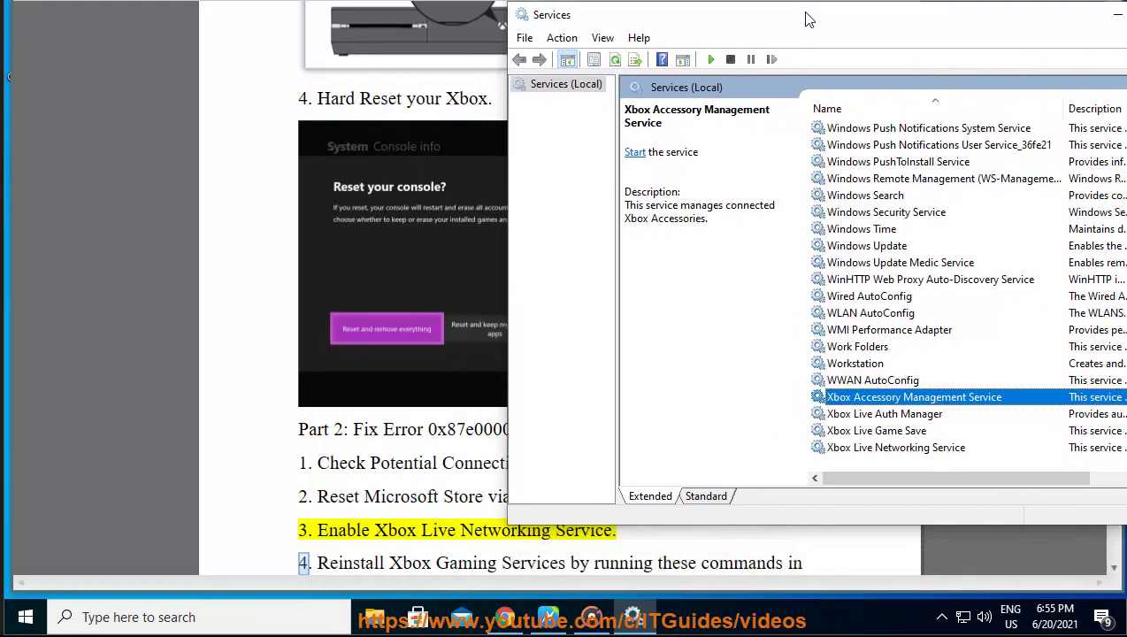
click(879, 432)
right_click(879, 432)
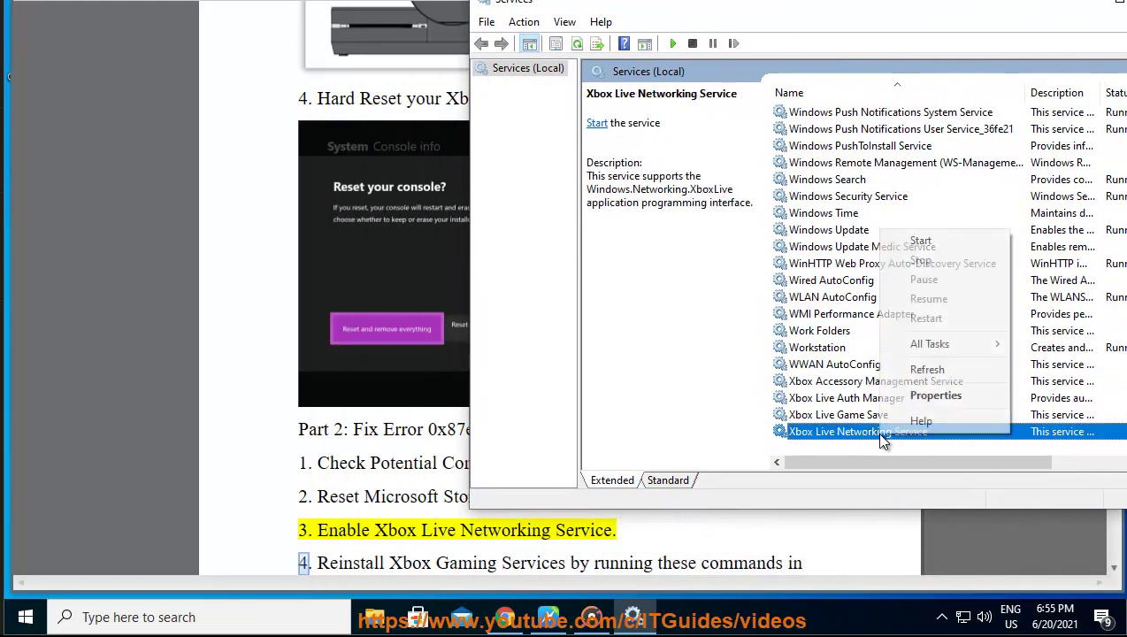
click(938, 246)
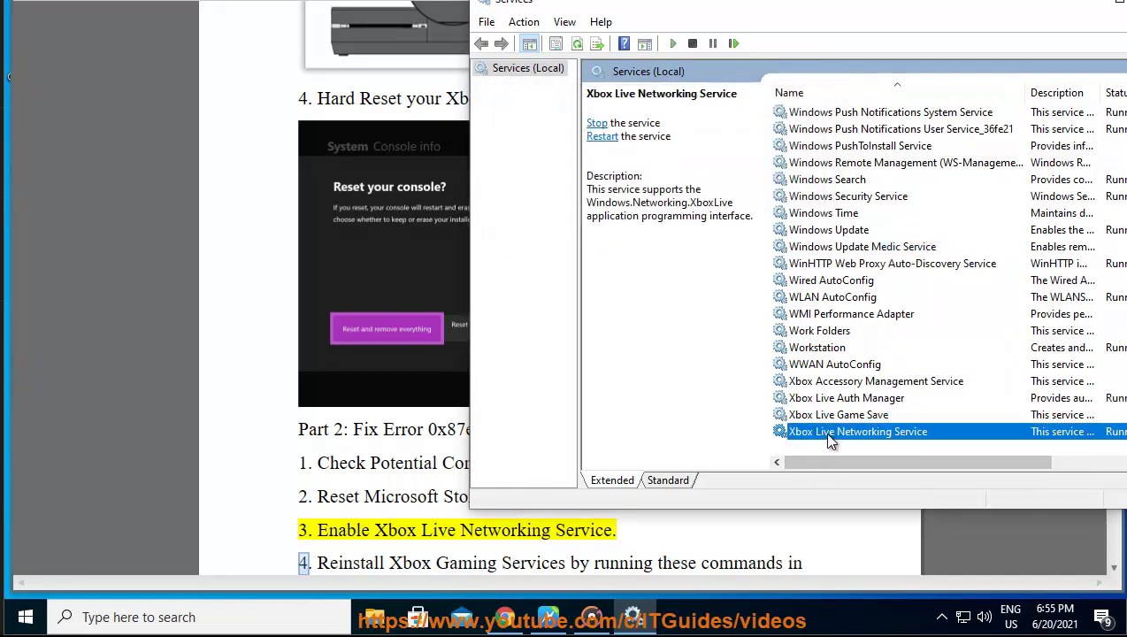
Set the service's startup type to Automatic (Delayed Start) and minimize Services.
right_click(824, 432)
click(869, 398)
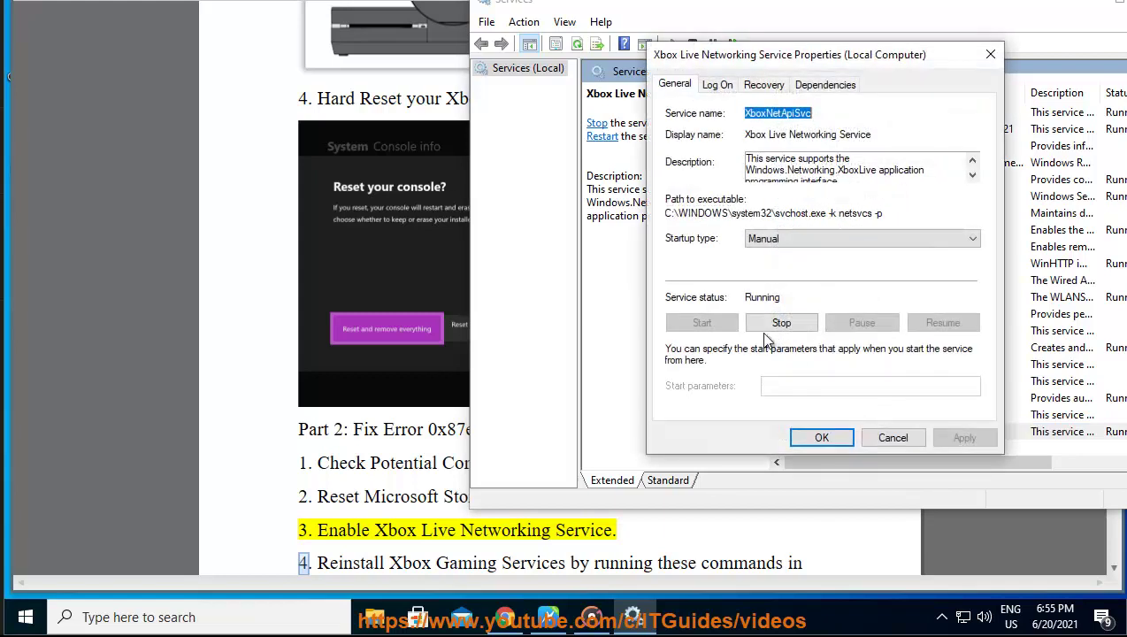
click(795, 232)
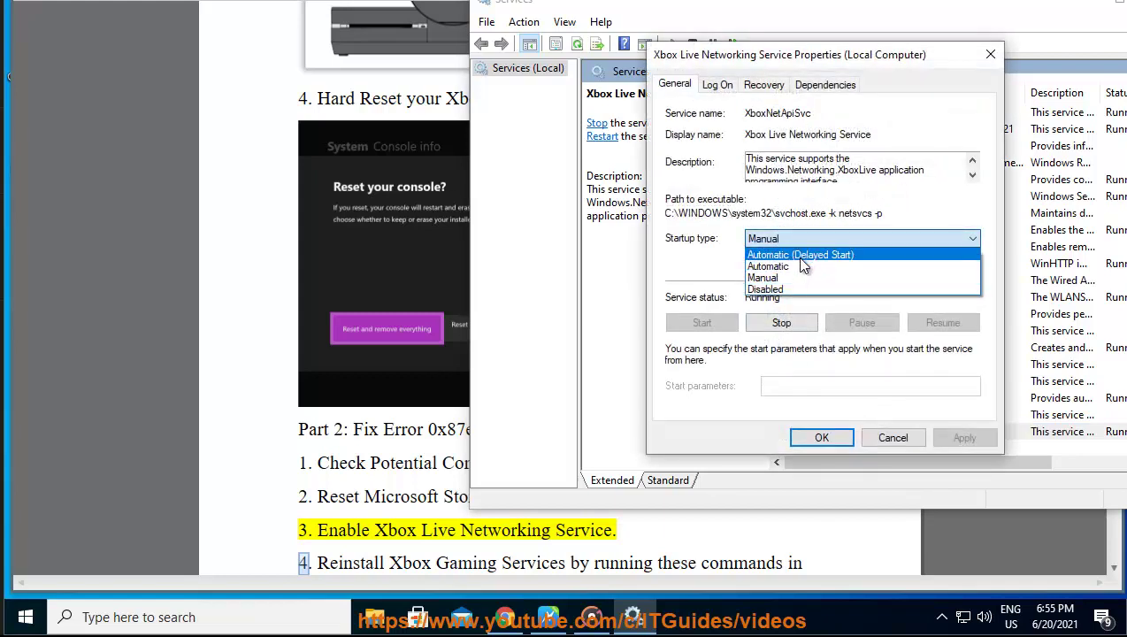
click(802, 259)
click(918, 440)
click(1075, 8)
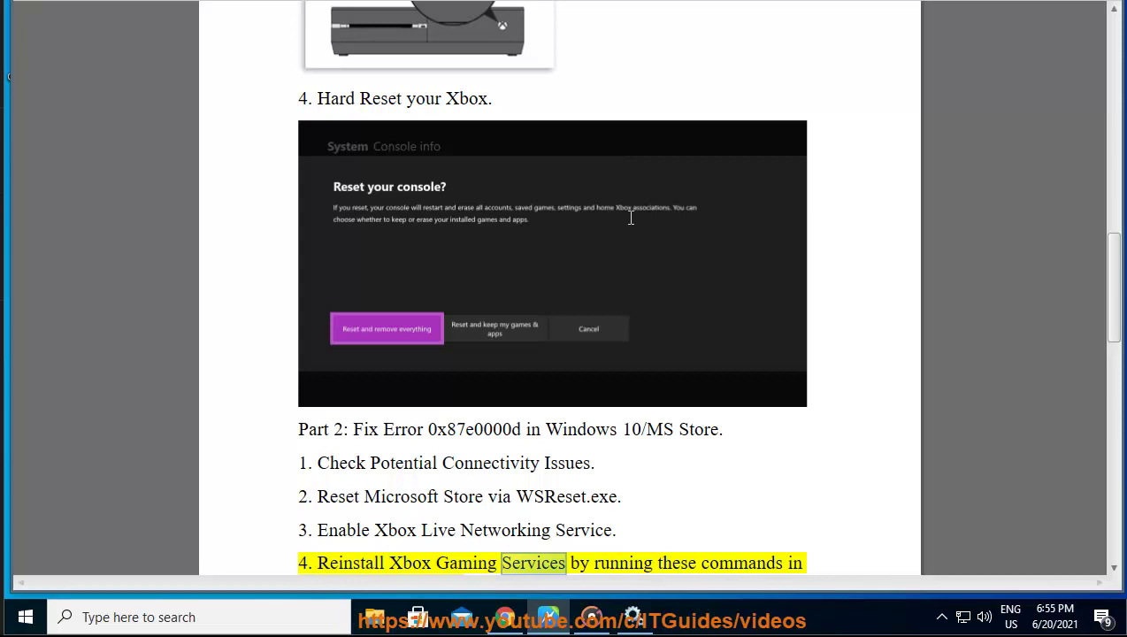
Launch Windows PowerShell as administrator from a 'PO' search and approve the UAC prompt.
click(279, 613)
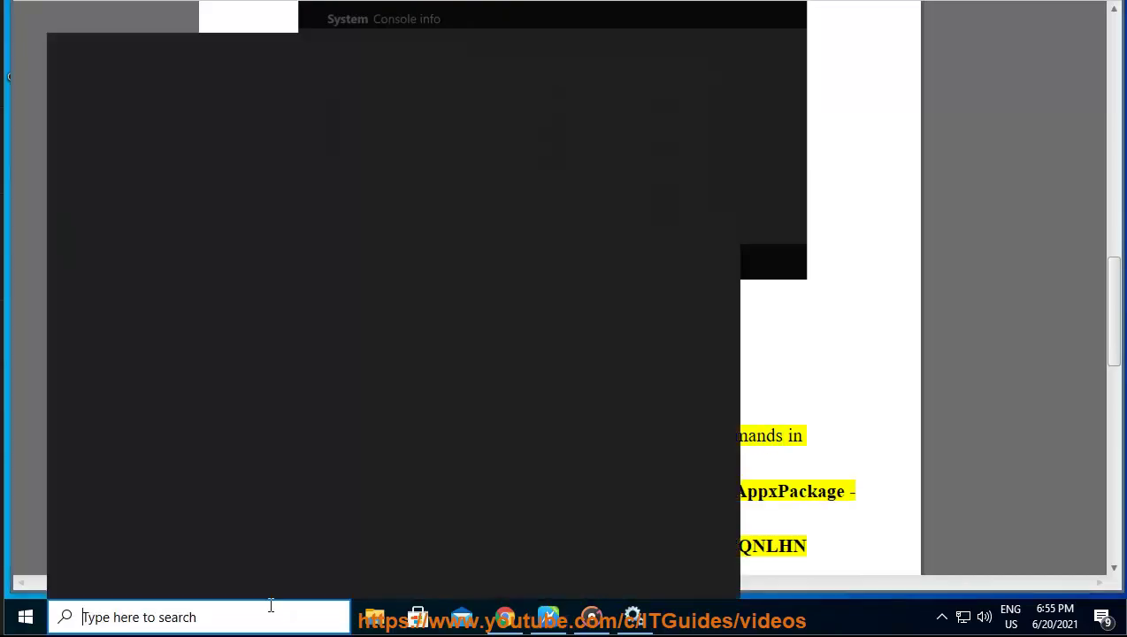
text(PO)
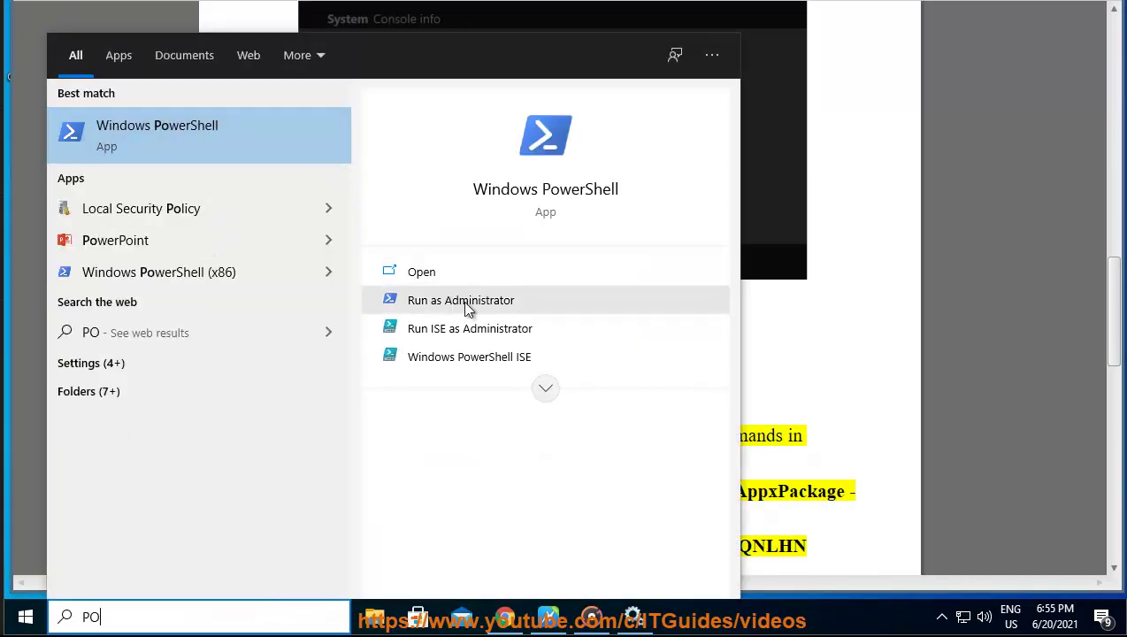
key(ctrl+shift+Return)
click(510, 376)
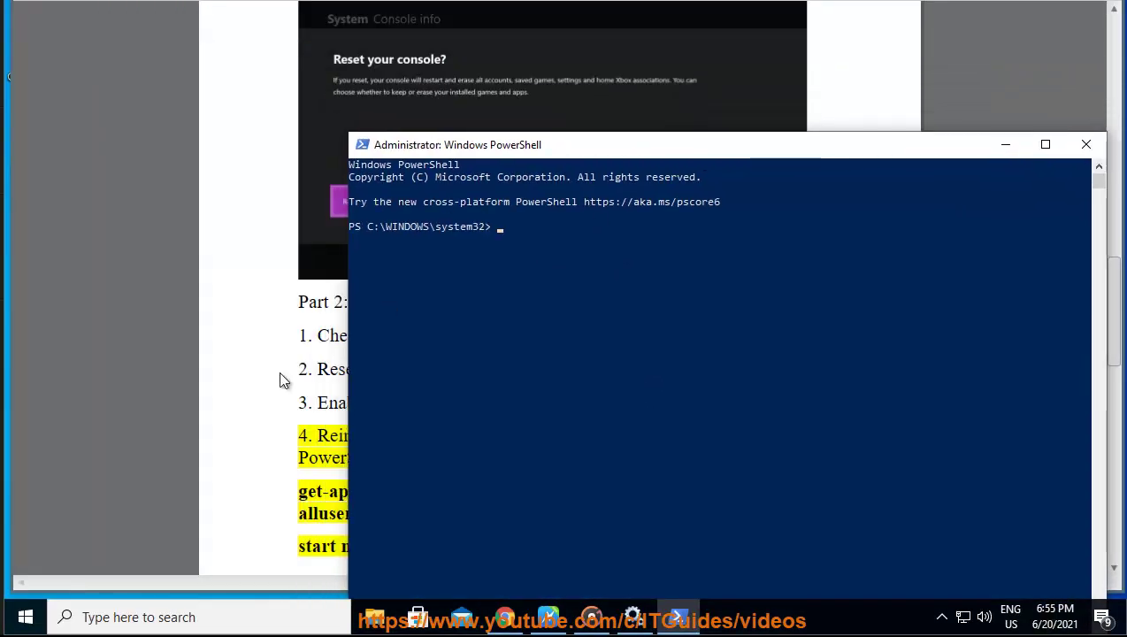
scroll(282, 379, down, 3)
click(297, 455)
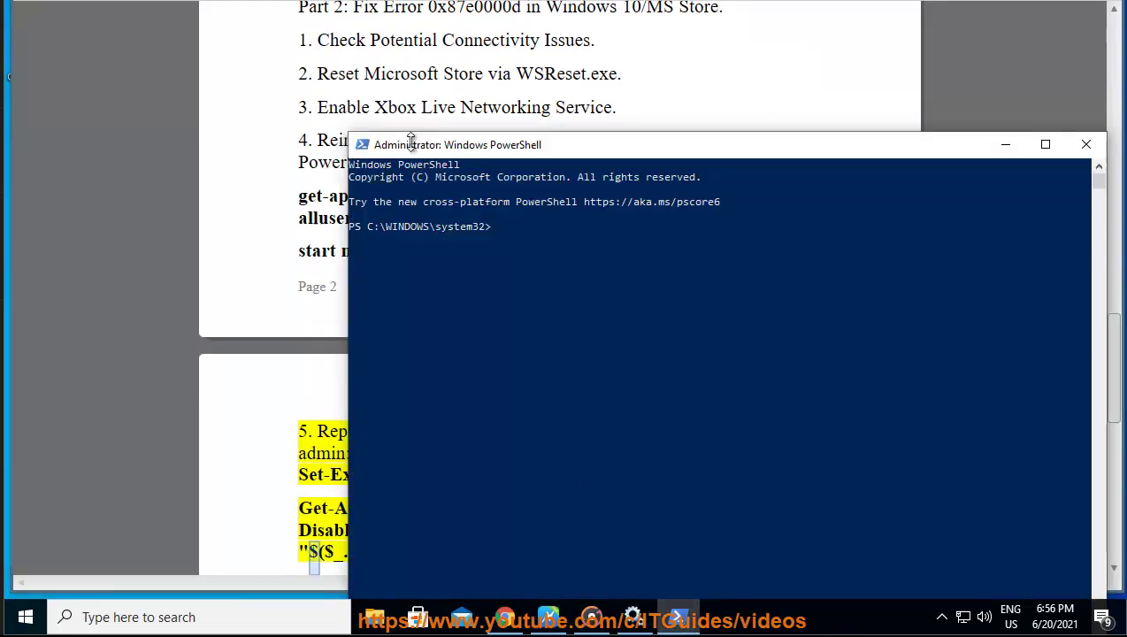
Paste the copied command into the admin PowerShell console, then scroll the guide back to Part 2.
click(678, 617)
click(363, 155)
click(515, 332)
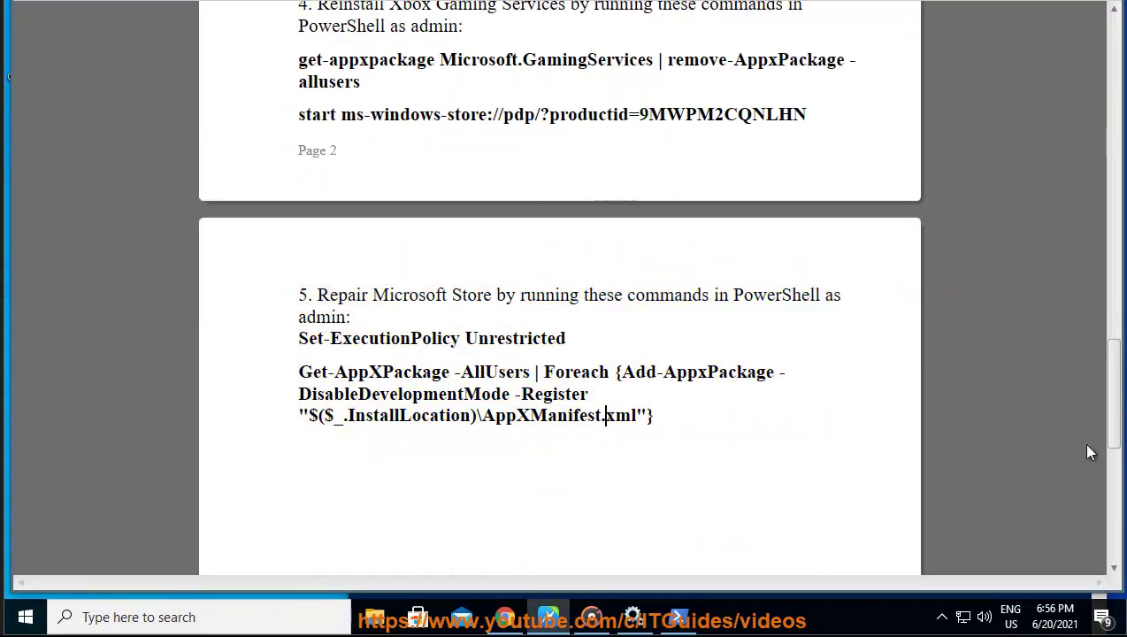
scroll(597, 403, up, 3)
scroll(591, 156, up, 3)
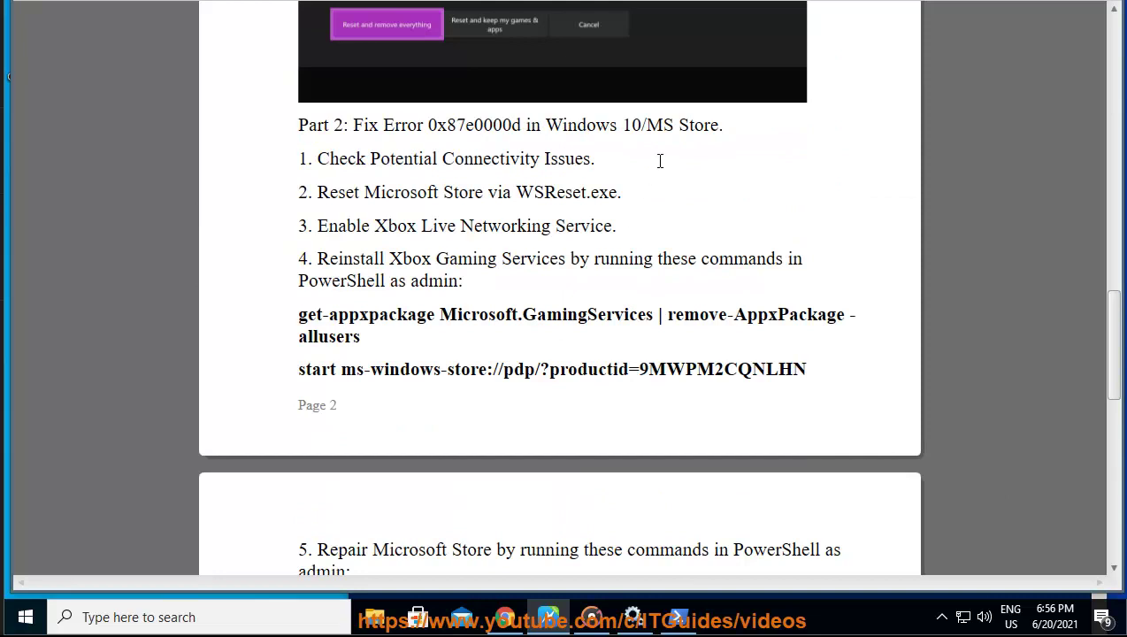
Launch Microsoft Store and check that its Productivity and Gaming sections load.
click(417, 617)
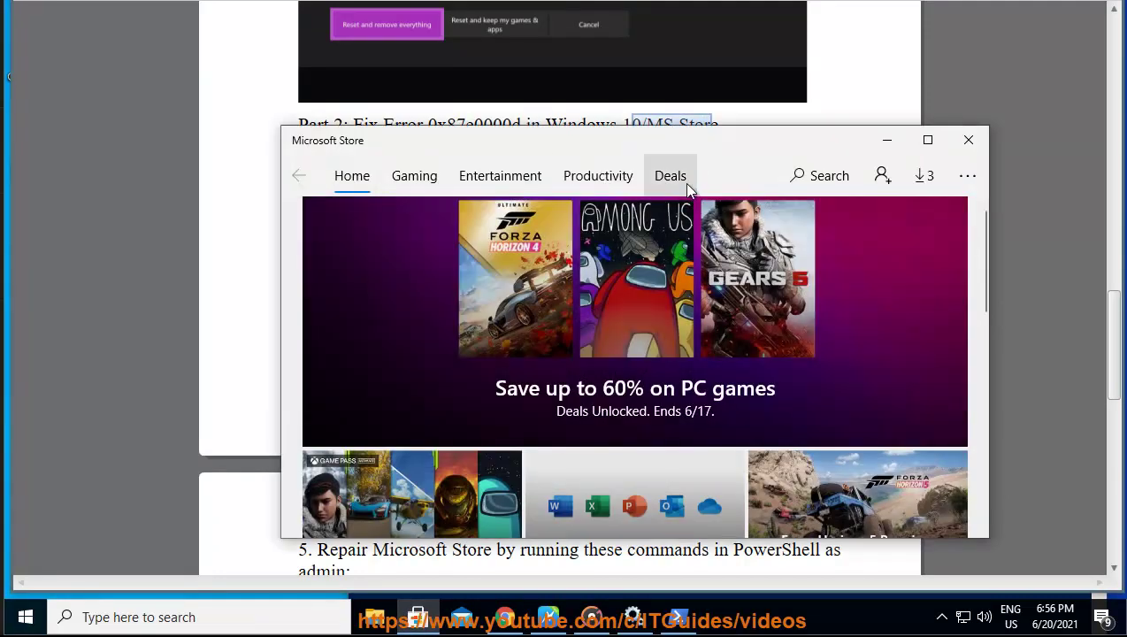
click(599, 180)
click(398, 181)
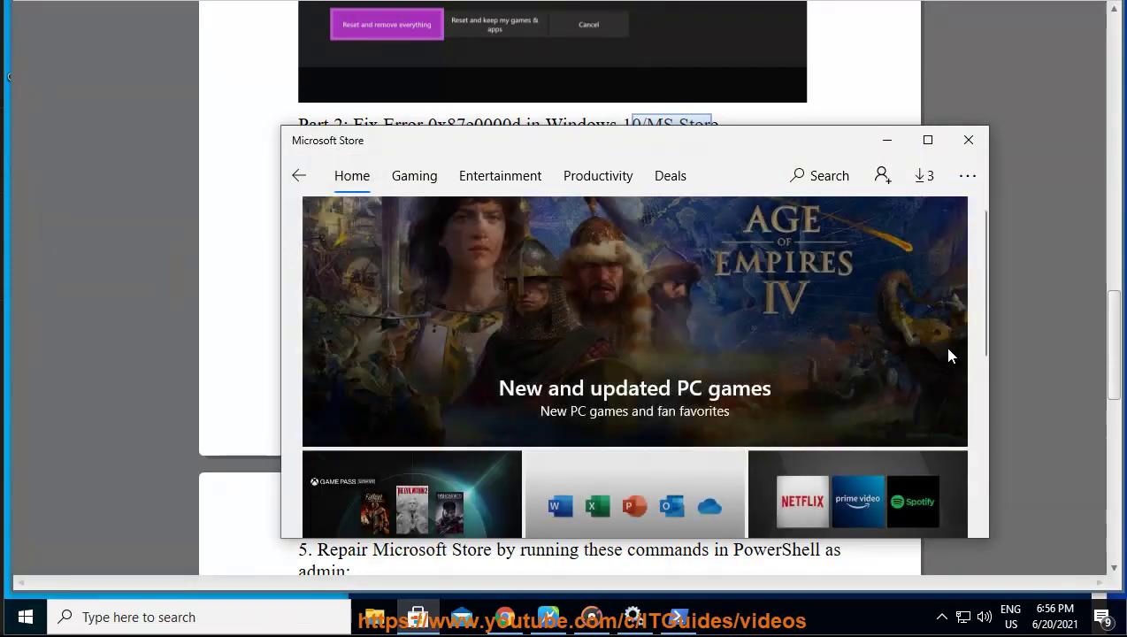
Close Microsoft Store and scroll the guide back up to its opening title.
click(969, 142)
scroll(999, 494, up, 3)
scroll(999, 494, up, 5)
scroll(998, 494, up, 5)
scroll(991, 496, up, 5)
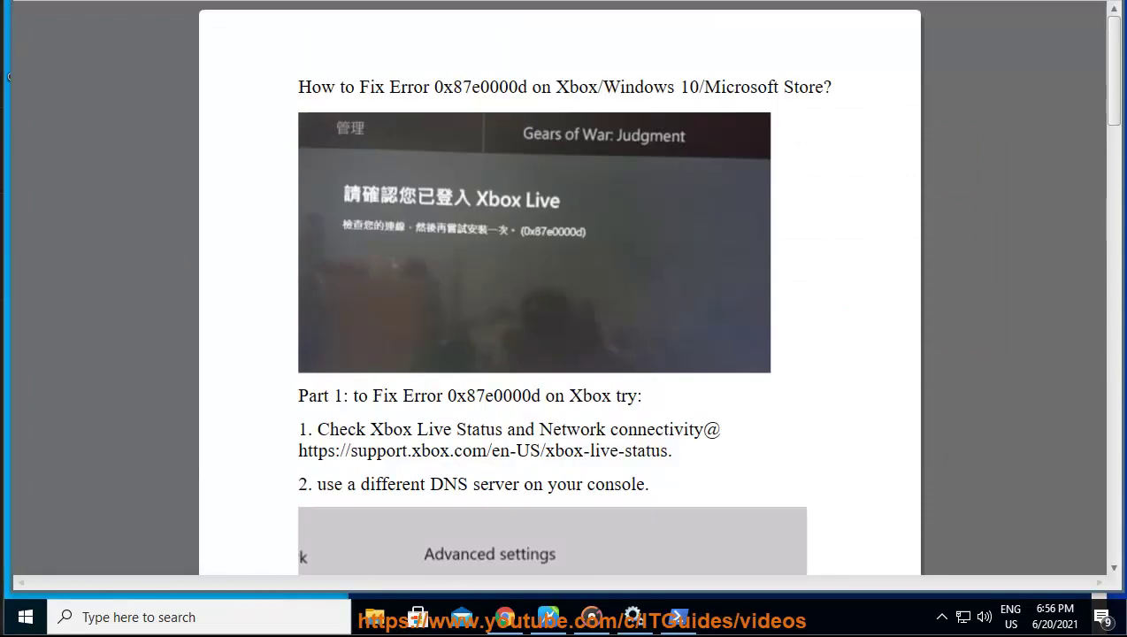